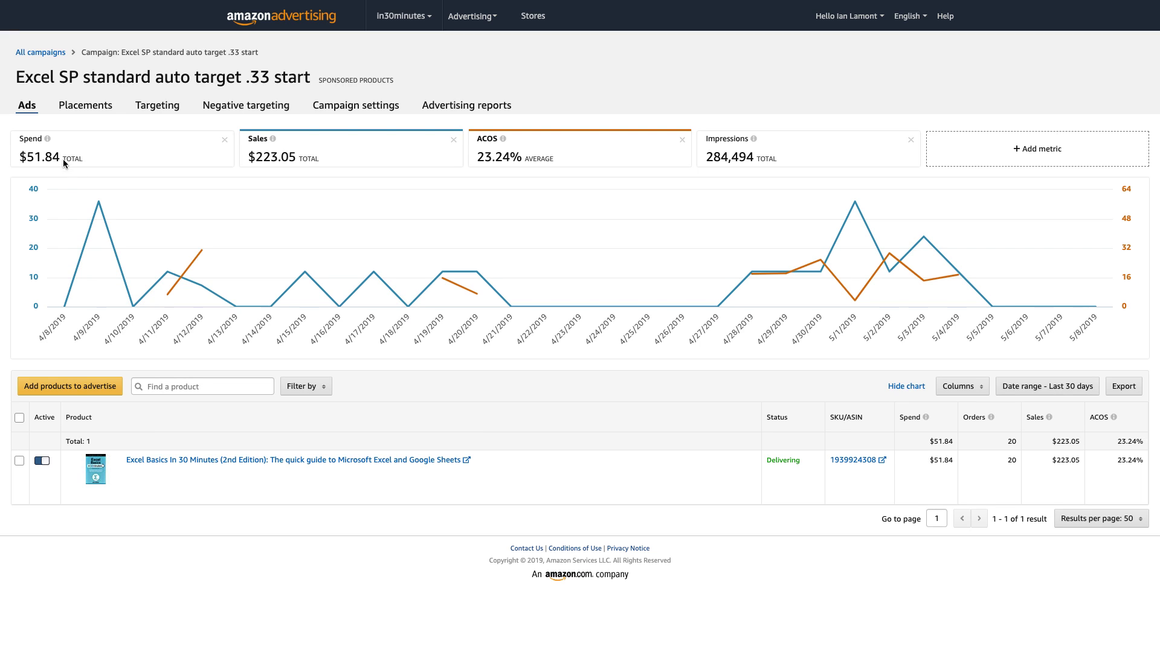
Show the campaign's Targeting details and highlight the automatic-targeting search-term report note.
{"action": "left_click", "coordinate": [157, 107]}
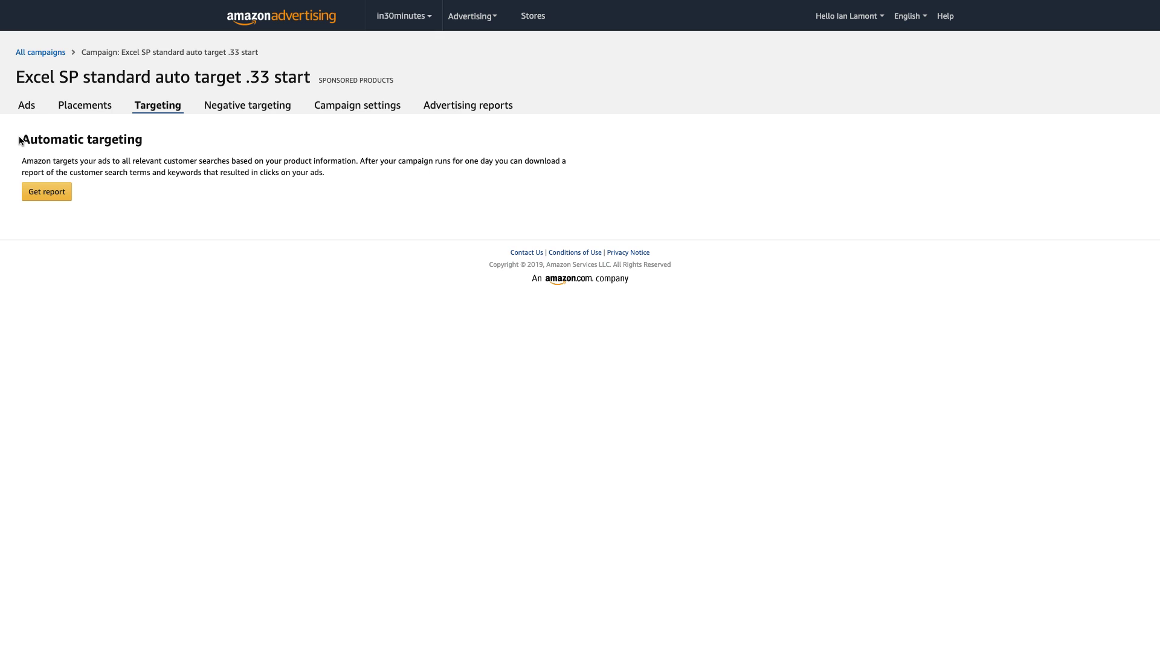
{"action": "left_click_drag", "start_coordinate": [20, 140], "coordinate": [113, 154]}
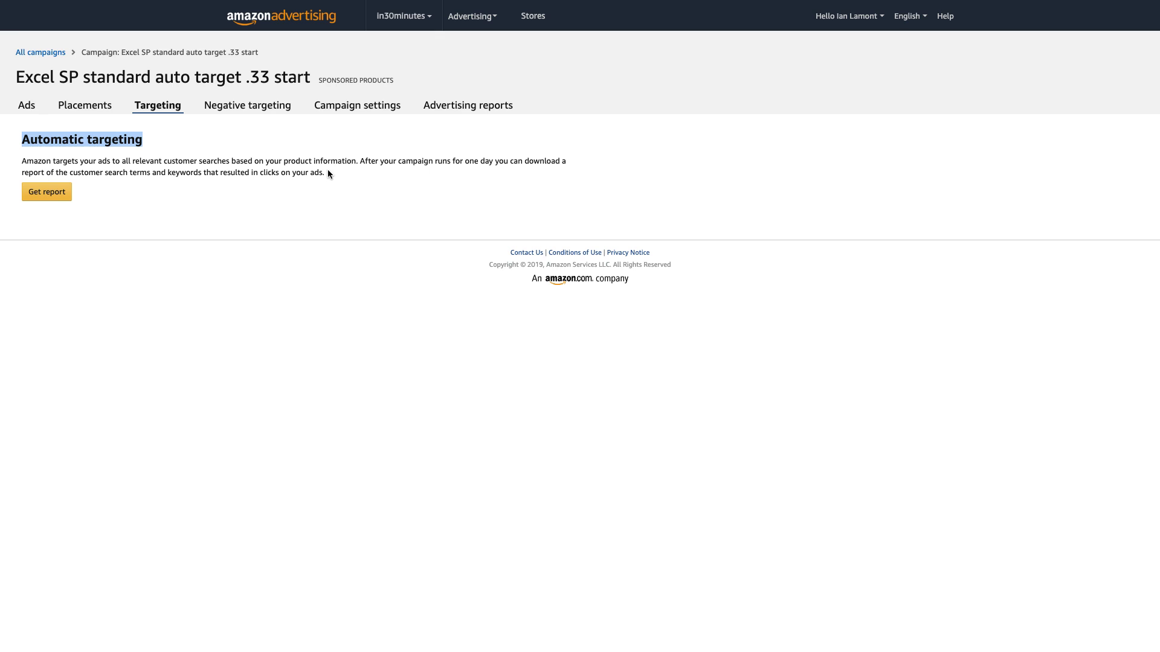
Request the customer search term report, keeping Sponsored Products as the campaign type.
{"action": "left_click", "coordinate": [55, 199]}
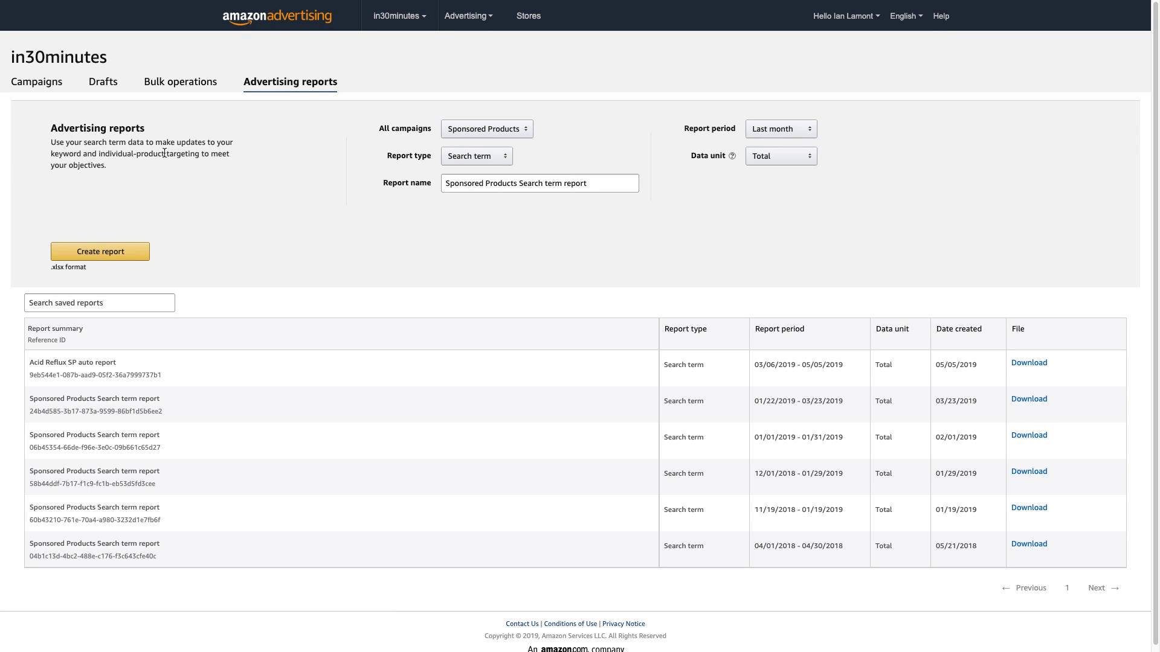
{"action": "left_click", "coordinate": [528, 130]}
{"action": "left_click", "coordinate": [564, 125]}
{"action": "left_click", "coordinate": [529, 133]}
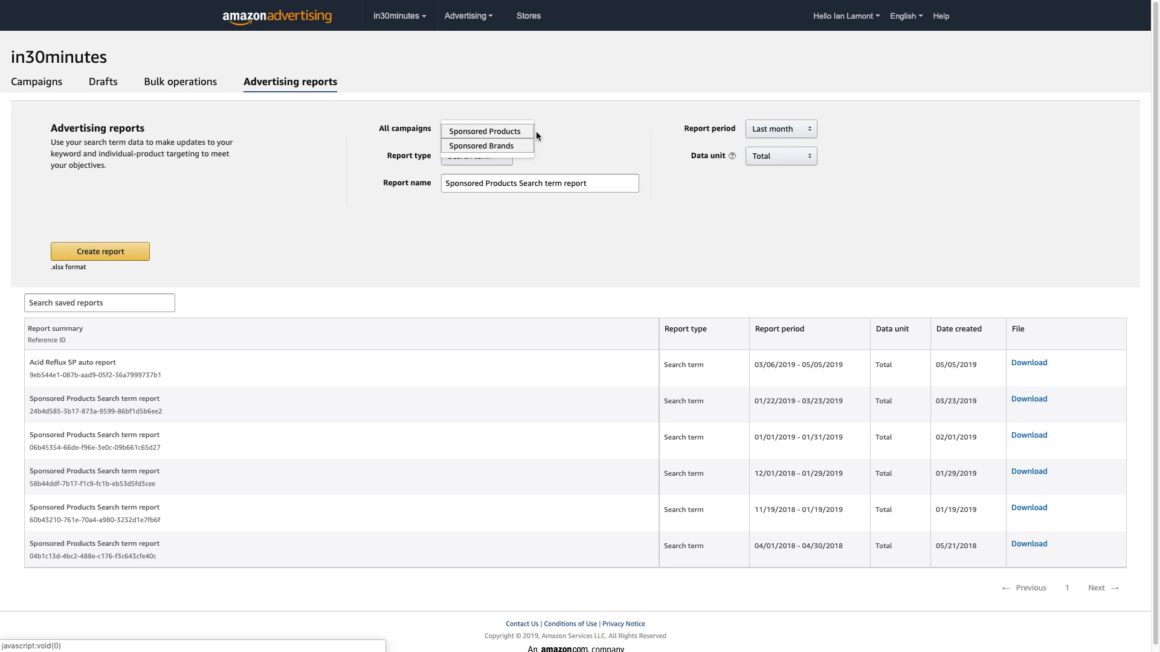
{"action": "left_click", "coordinate": [534, 131]}
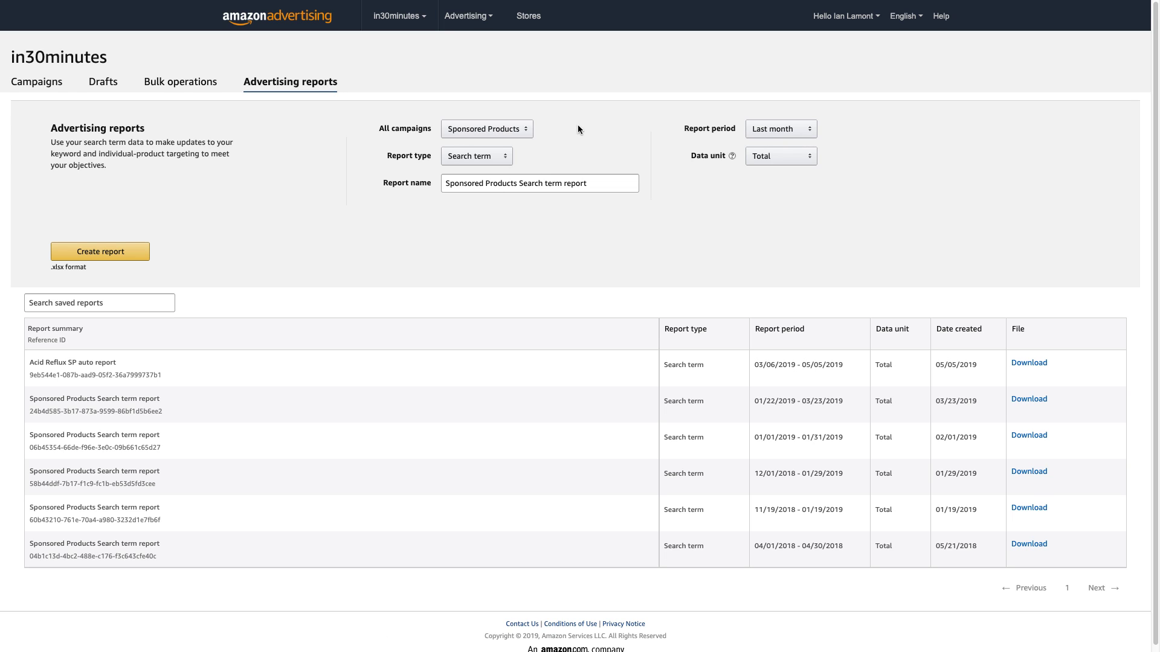
Keep Search term report type and Last month period, noting the first saved report's date range.
{"action": "left_click", "coordinate": [511, 161]}
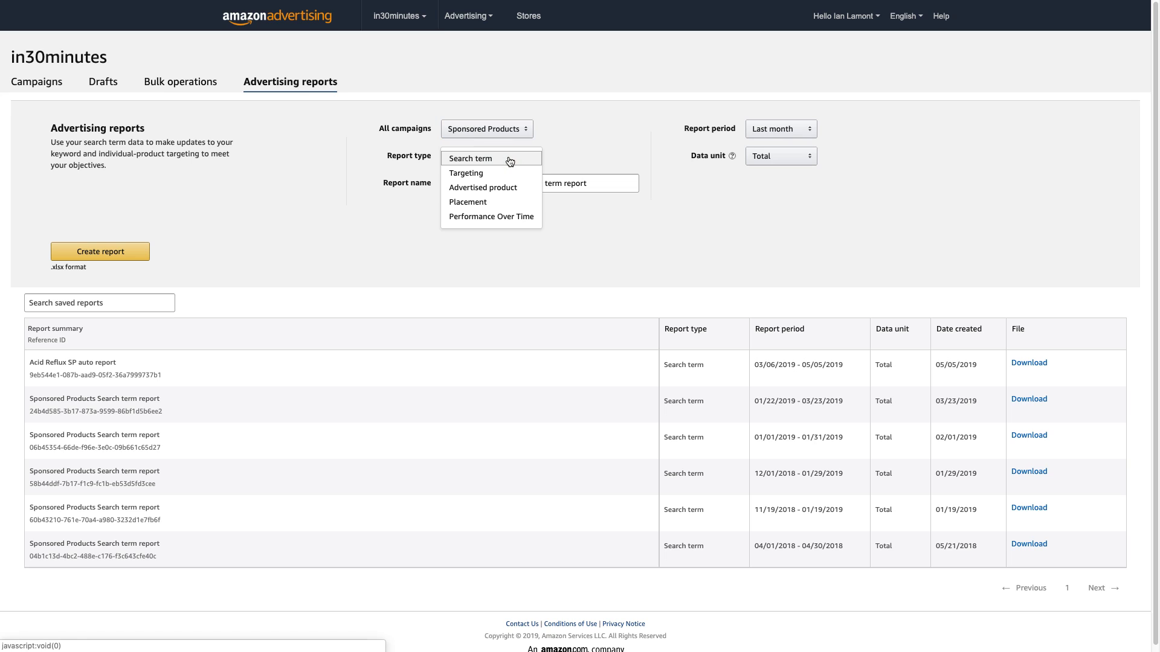
{"action": "left_click", "coordinate": [580, 153]}
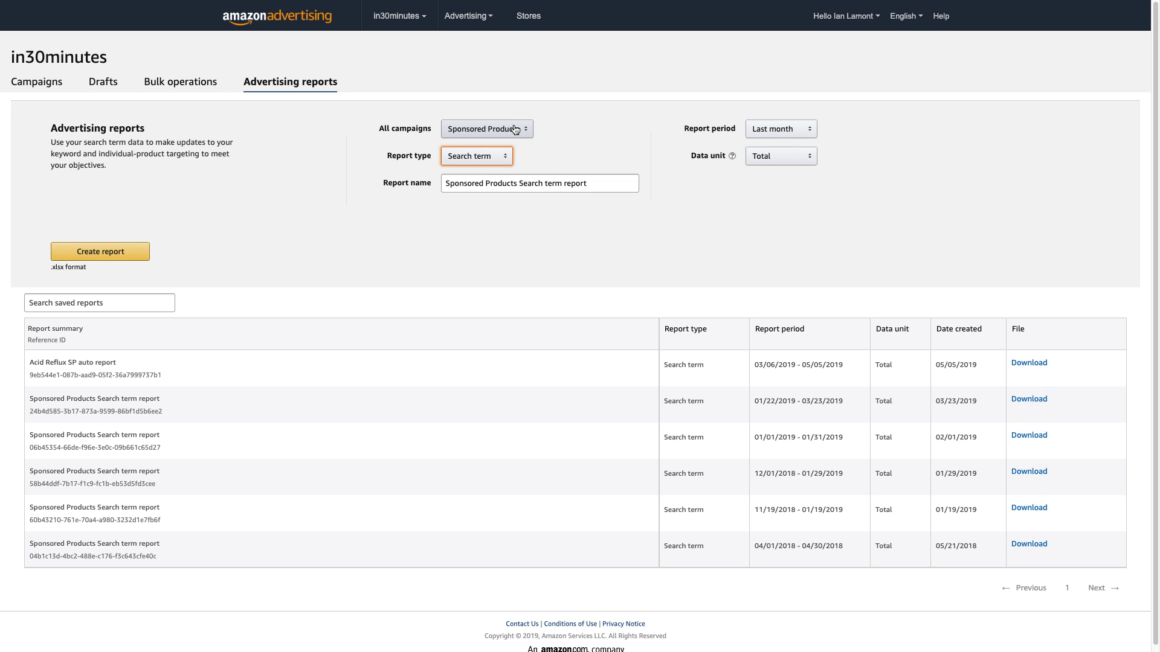
{"action": "left_click", "coordinate": [813, 130]}
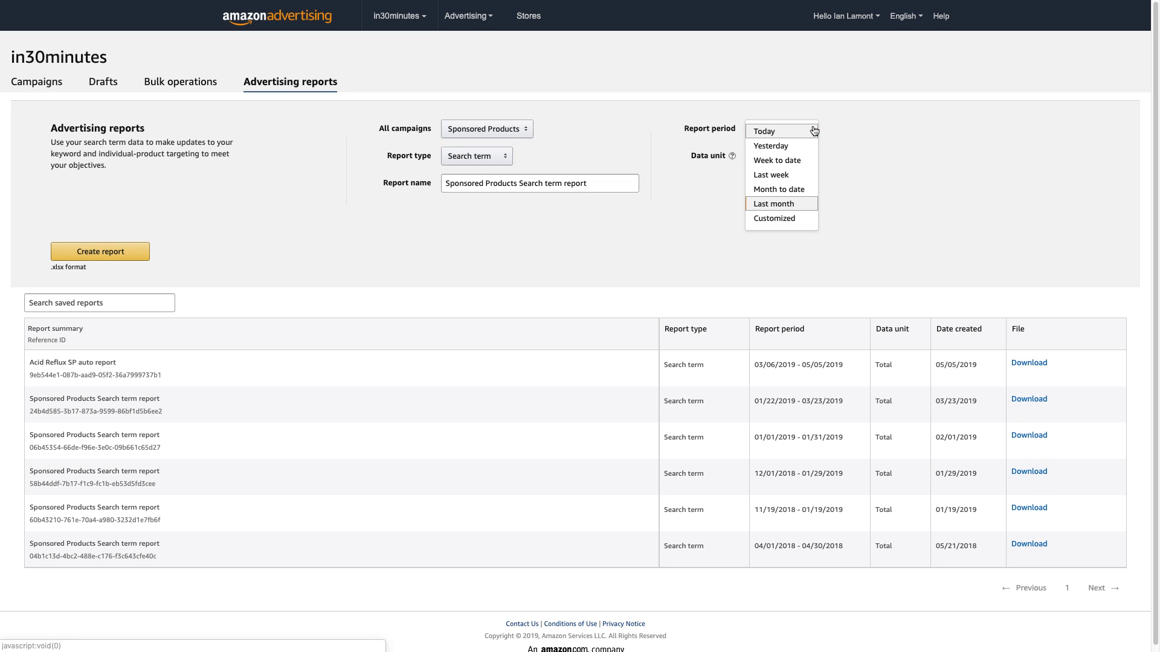
{"action": "left_click", "coordinate": [872, 121]}
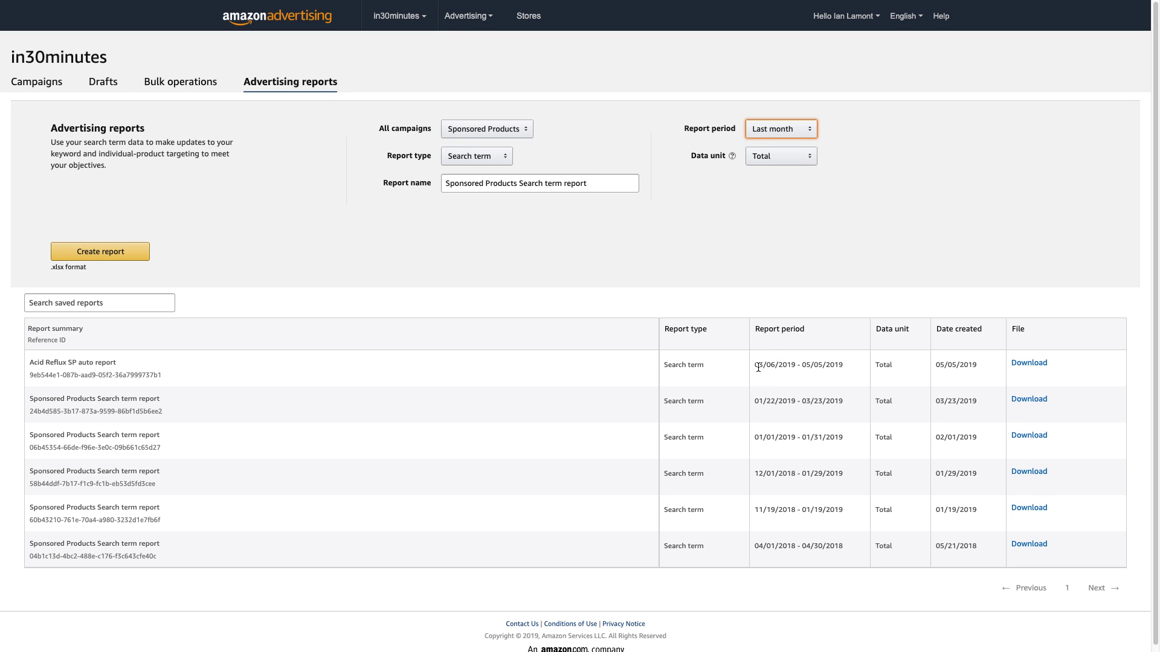
{"action": "left_click_drag", "start_coordinate": [757, 366], "coordinate": [844, 368]}
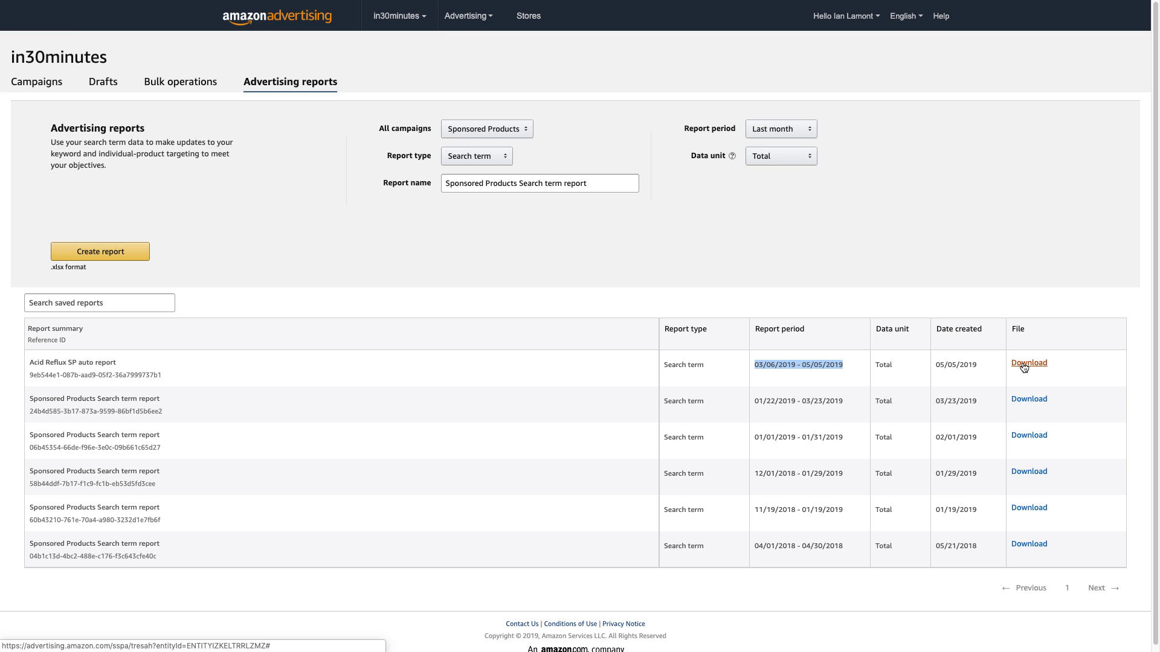
{"action": "key", "text": "super+Tab"}
{"action": "key", "text": "super+Tab"}
{"action": "key", "text": "super+Tab"}
{"action": "key", "text": "super+Tab"}
{"action": "key", "text": "super+Tab"}
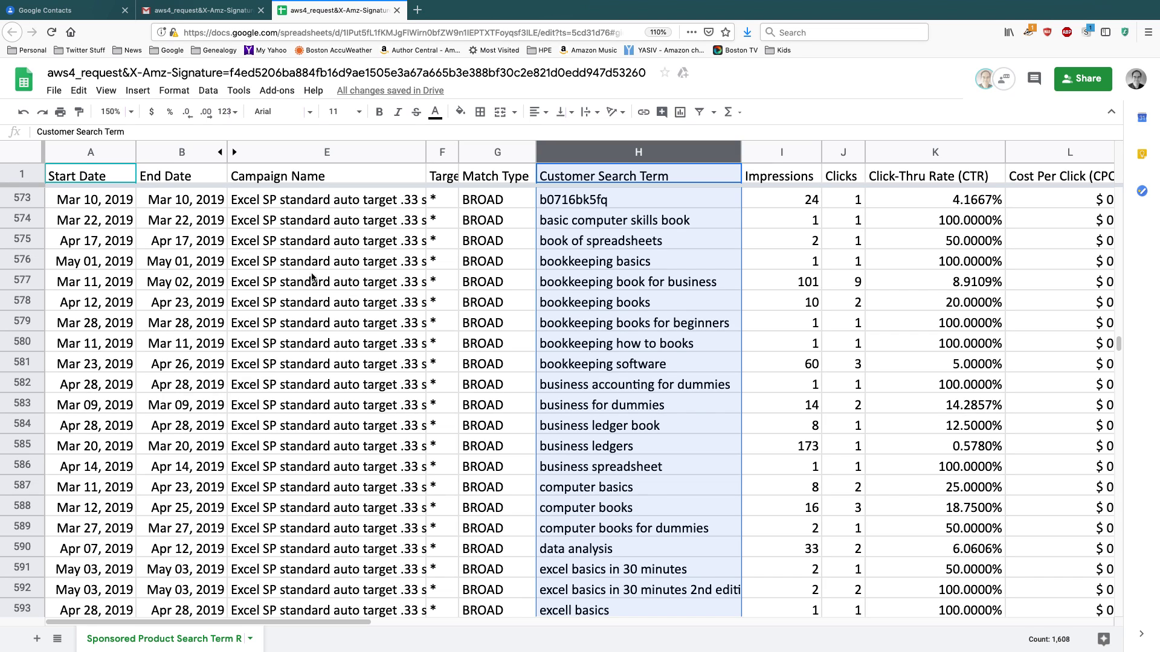
Review row 573's campaign, the Customer Search Term and Impressions columns, and the term 'basic computer skills book'.
{"action": "left_click", "coordinate": [266, 210]}
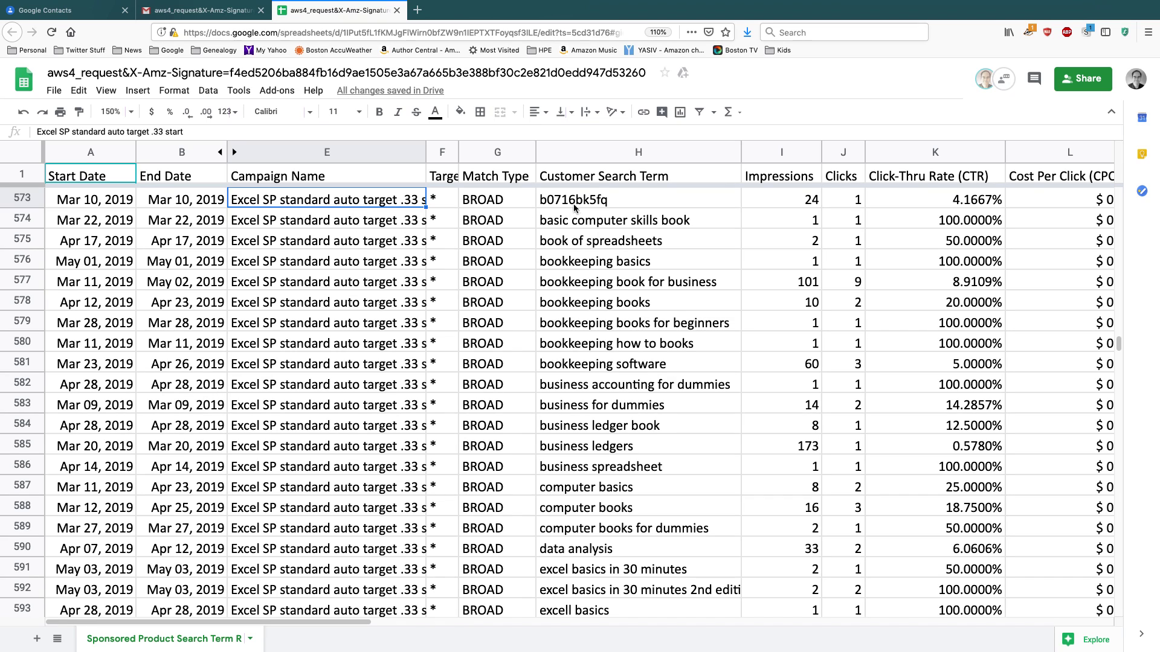
{"action": "left_click", "coordinate": [594, 157]}
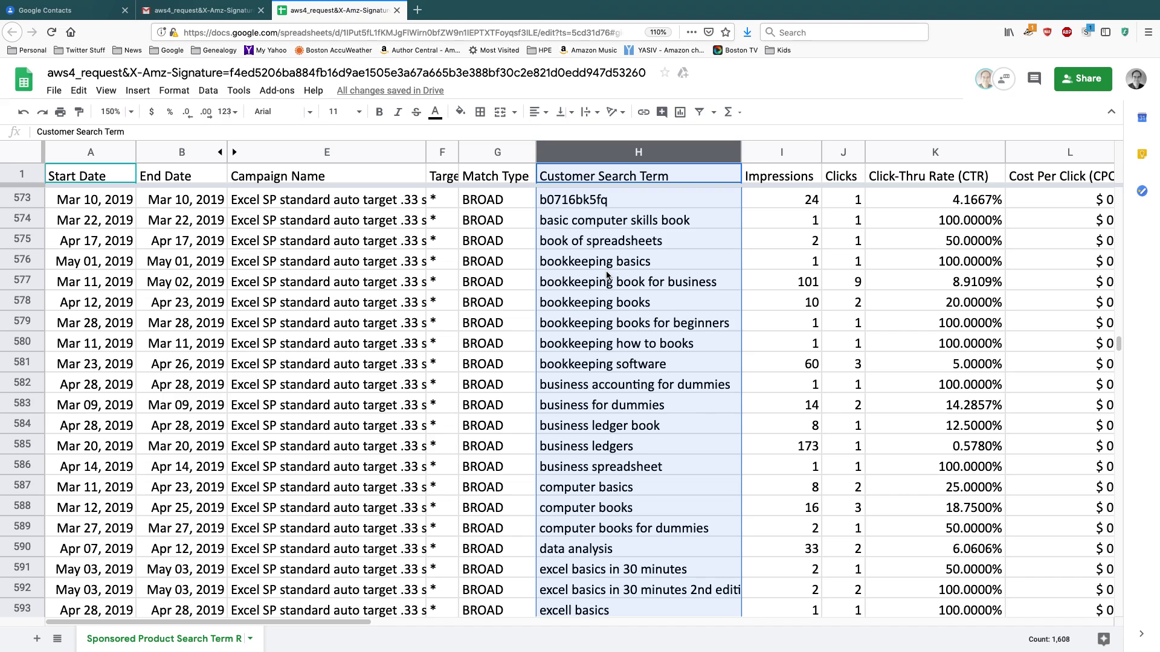
{"action": "left_click", "coordinate": [780, 152]}
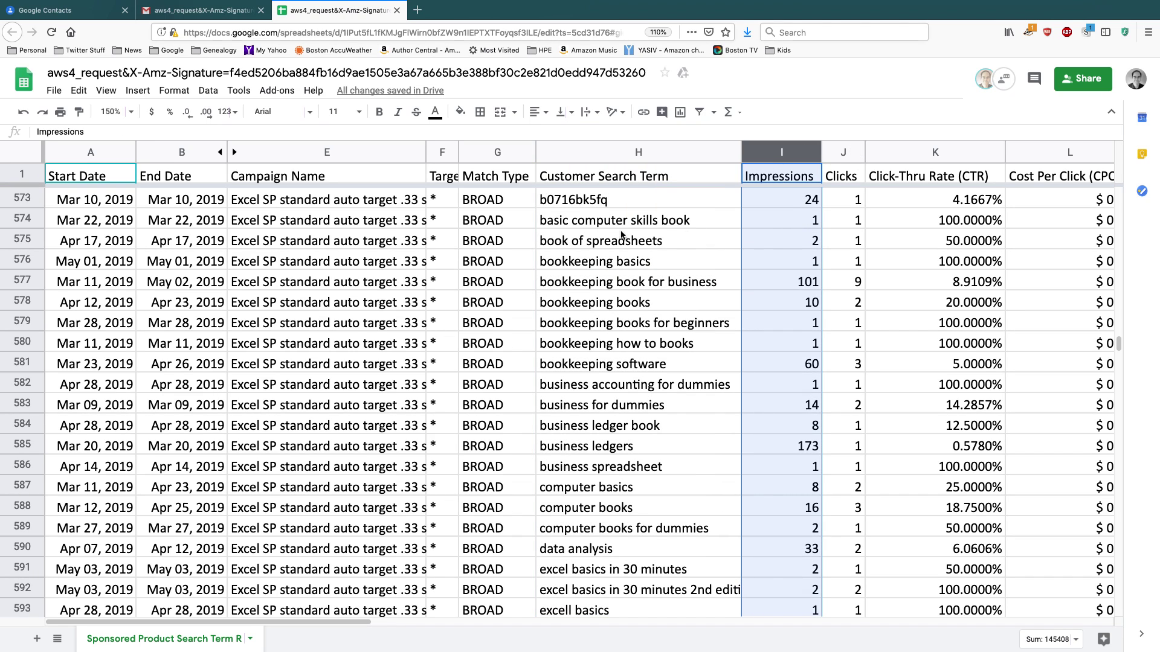
{"action": "left_click", "coordinate": [604, 221]}
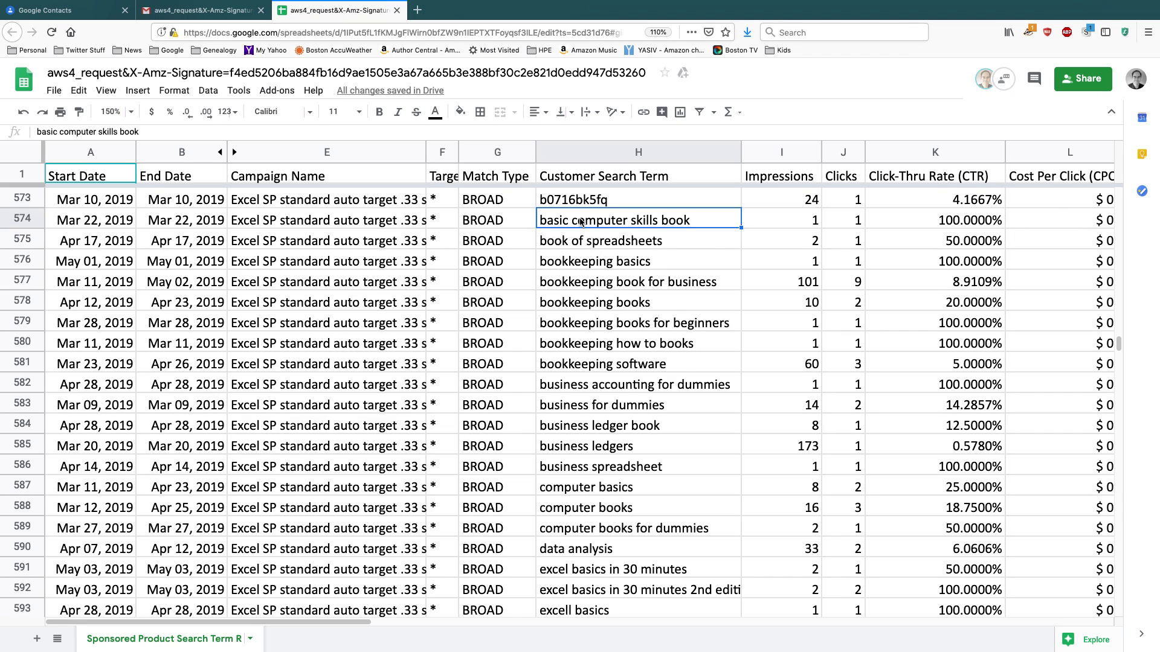
{"action": "key", "text": "Down"}
{"action": "key", "text": "Down"}
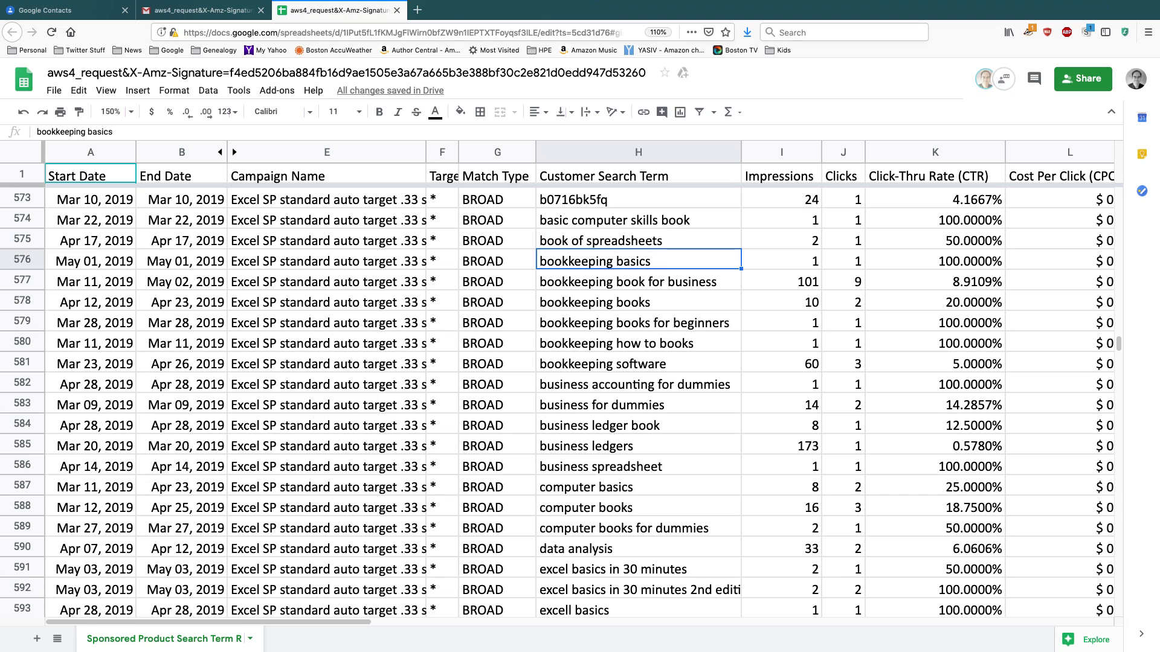
{"action": "key", "text": "Down"}
{"action": "key", "text": "Down"}
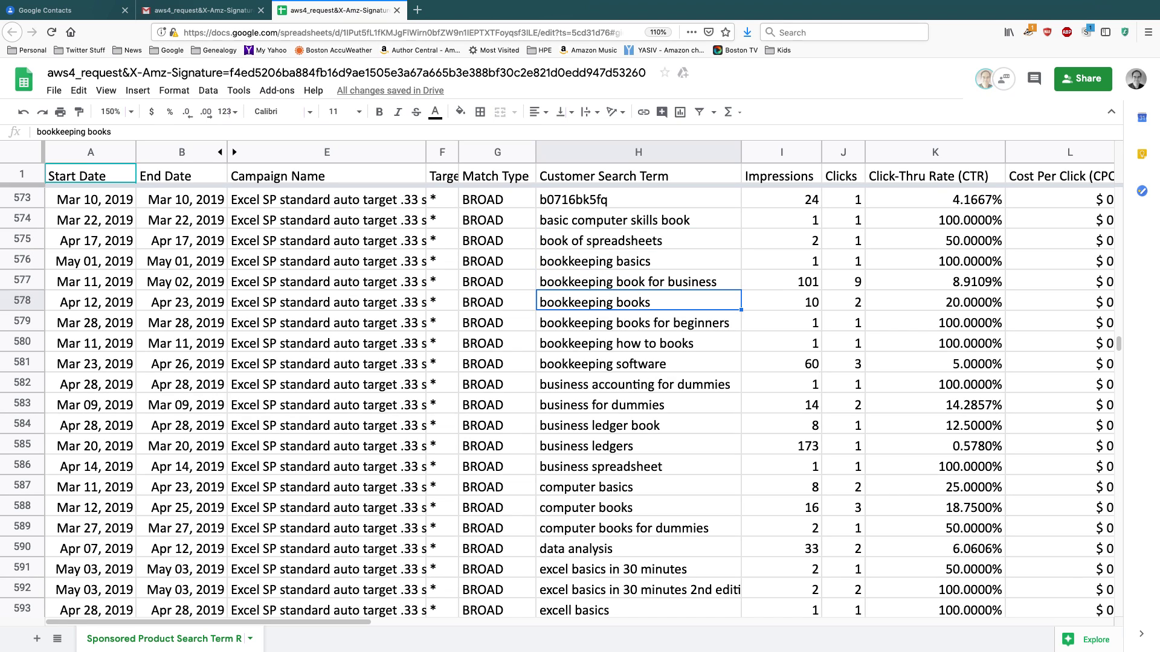
{"action": "key", "text": "Up"}
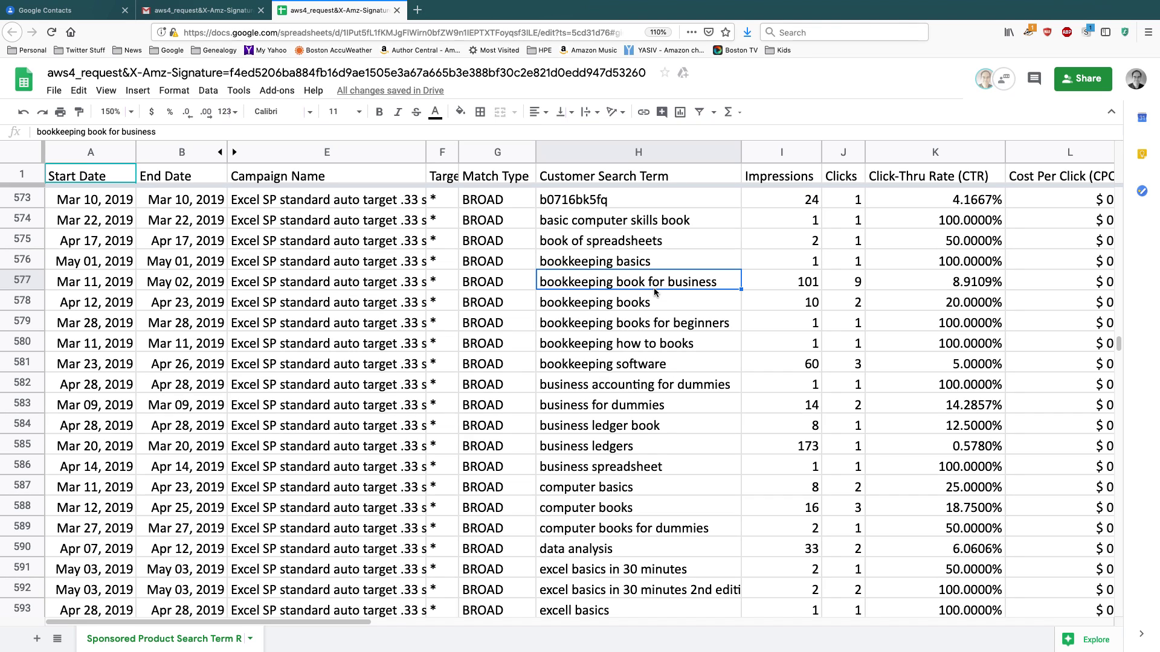
{"action": "key", "text": "Down"}
{"action": "key", "text": "Down"}
{"action": "key", "text": "Down"}
{"action": "key", "text": "Down"}
{"action": "key", "text": "Down"}
{"action": "key", "text": "Down"}
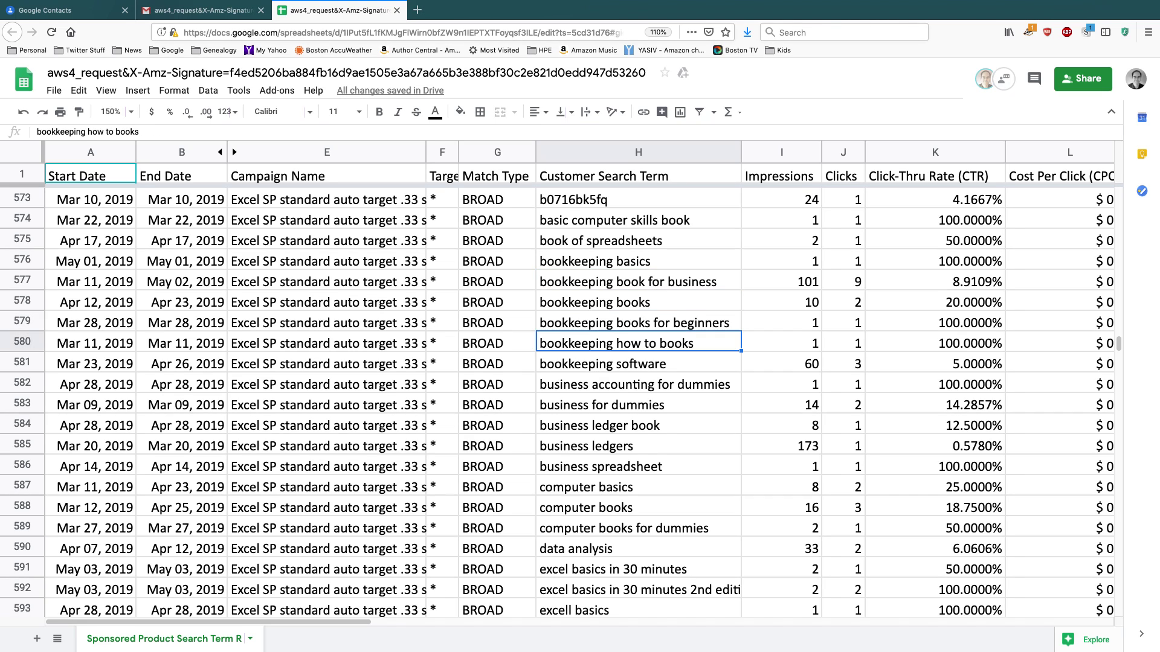
{"action": "key", "text": "Down"}
{"action": "key", "text": "Down"}
{"action": "key", "text": "Down"}
{"action": "key", "text": "Down"}
{"action": "key", "text": "Down"}
{"action": "key", "text": "Down"}
{"action": "key", "text": "Down"}
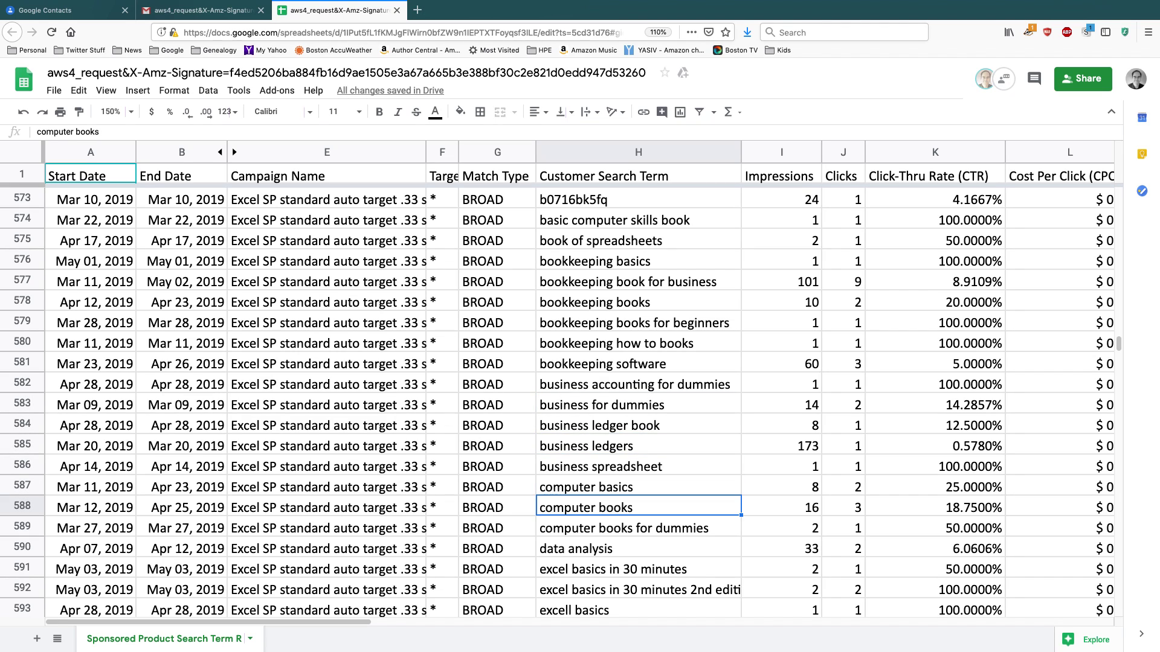
{"action": "key", "text": "Down"}
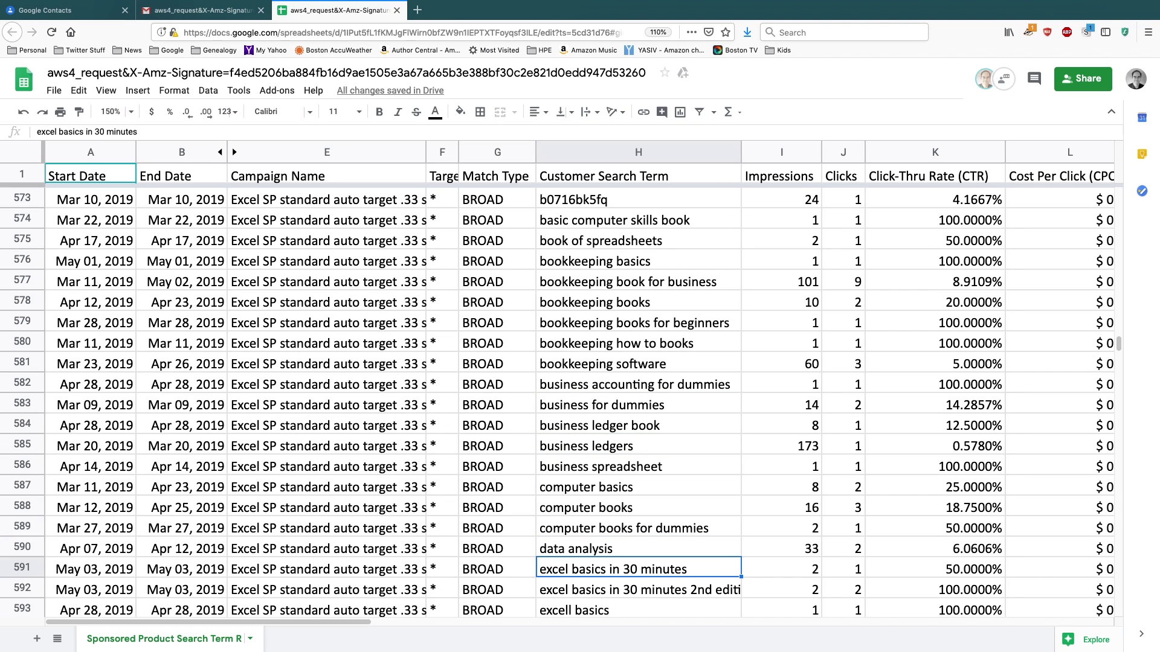
{"action": "key", "text": "Up"}
{"action": "key", "text": "Up"}
{"action": "key", "text": "Up"}
{"action": "key", "text": "Up"}
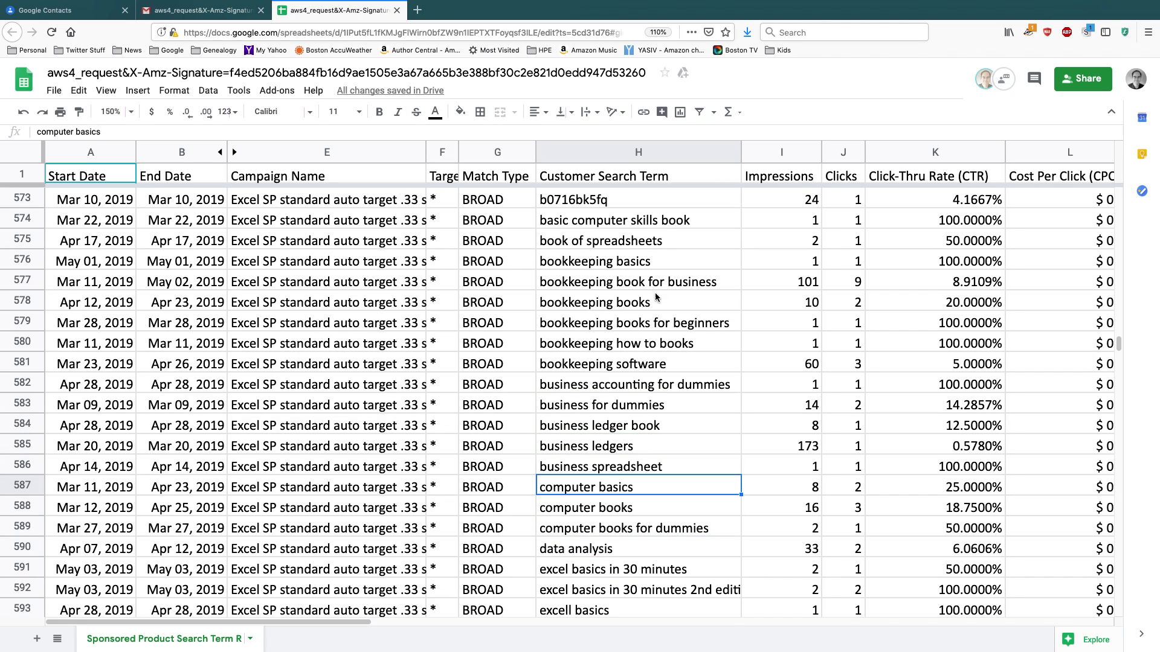